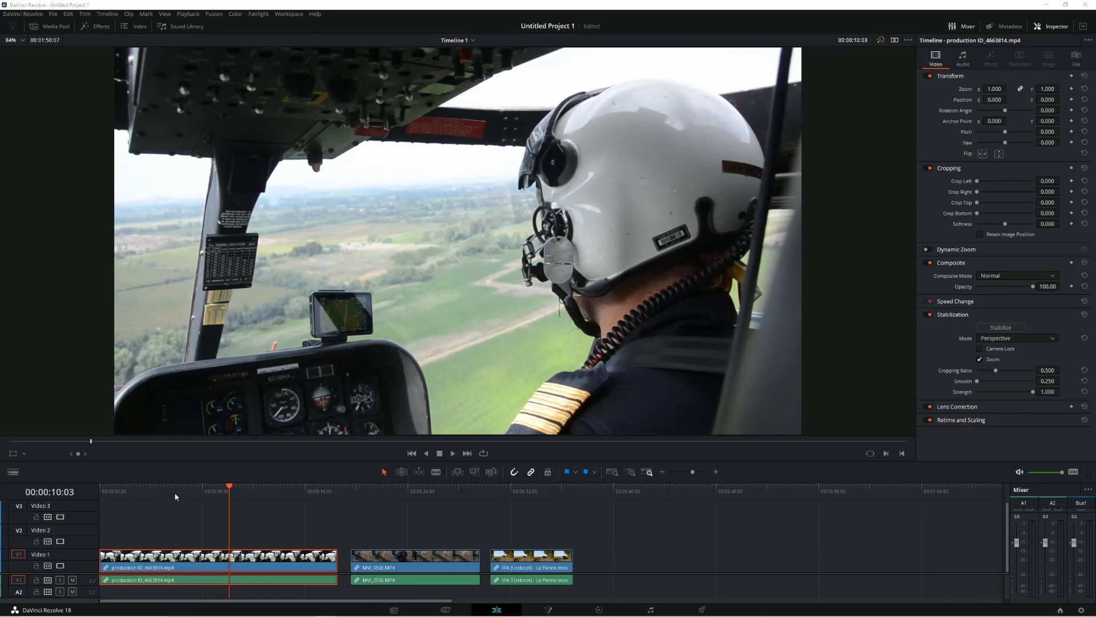
- Play the helicopter cockpit clip from the start of the timeline to examine its camera shake
left_click(103, 492)
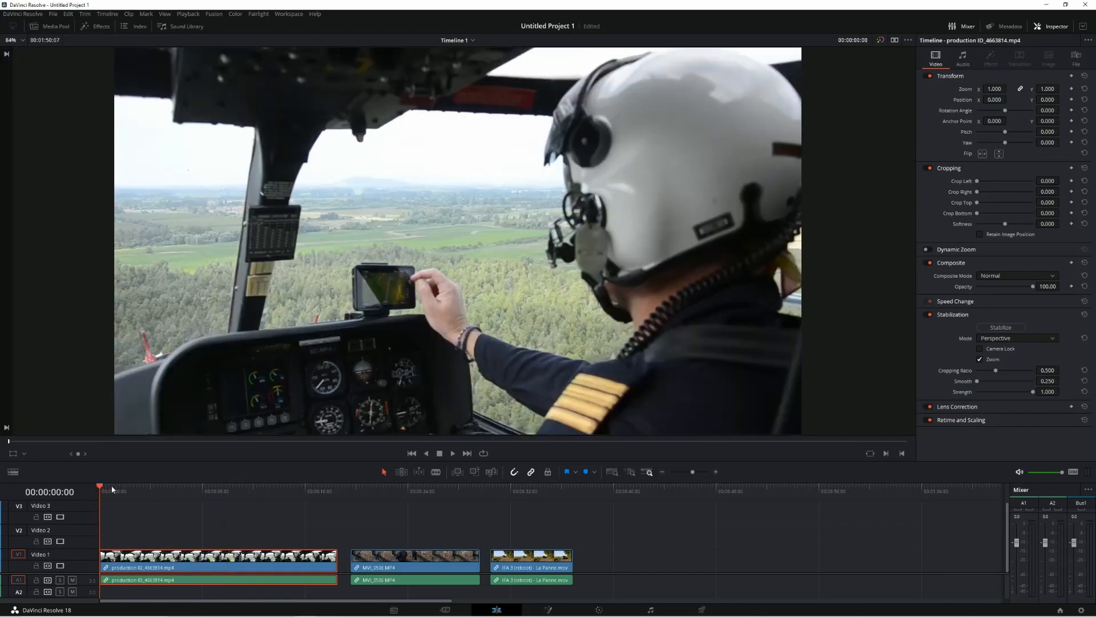
left_click(453, 453)
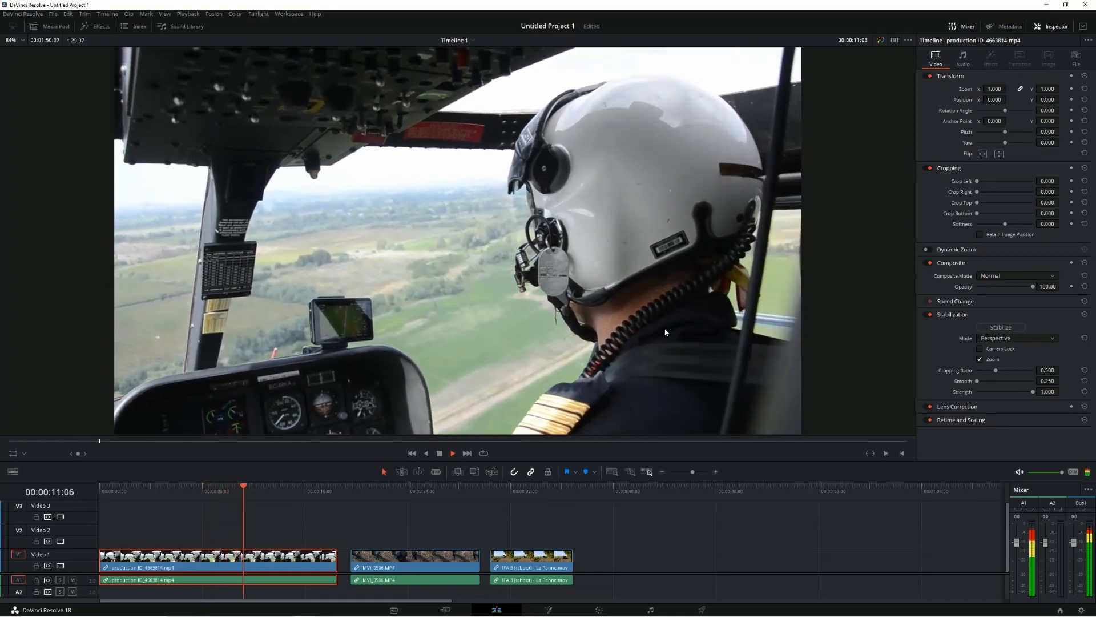
left_click(444, 455)
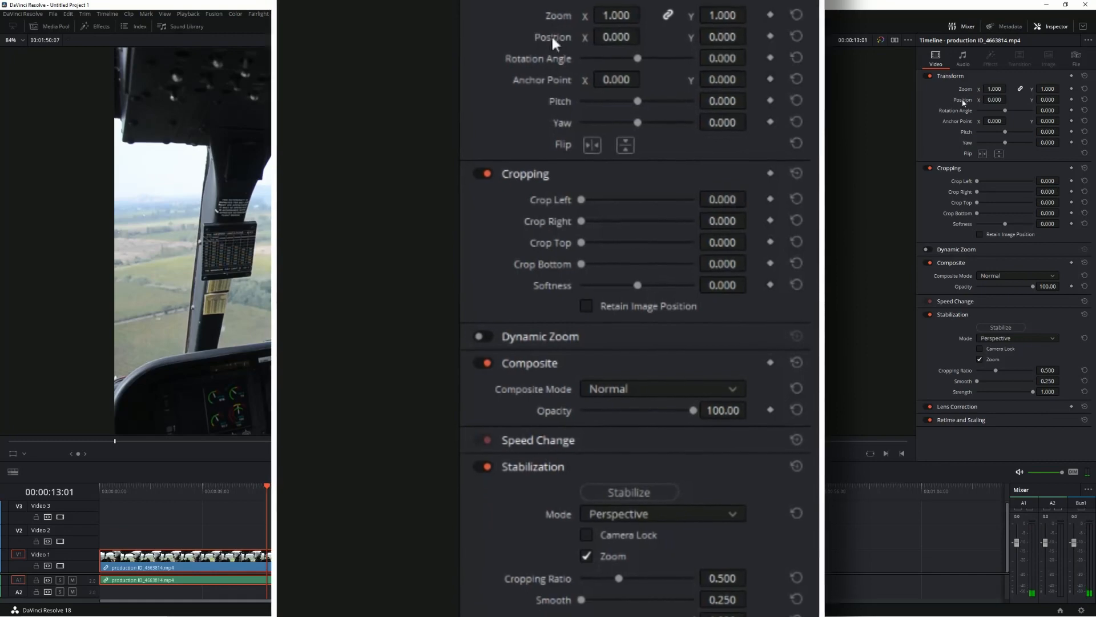
- Set the helicopter clip's stabilization mode to Translation
left_click(944, 313)
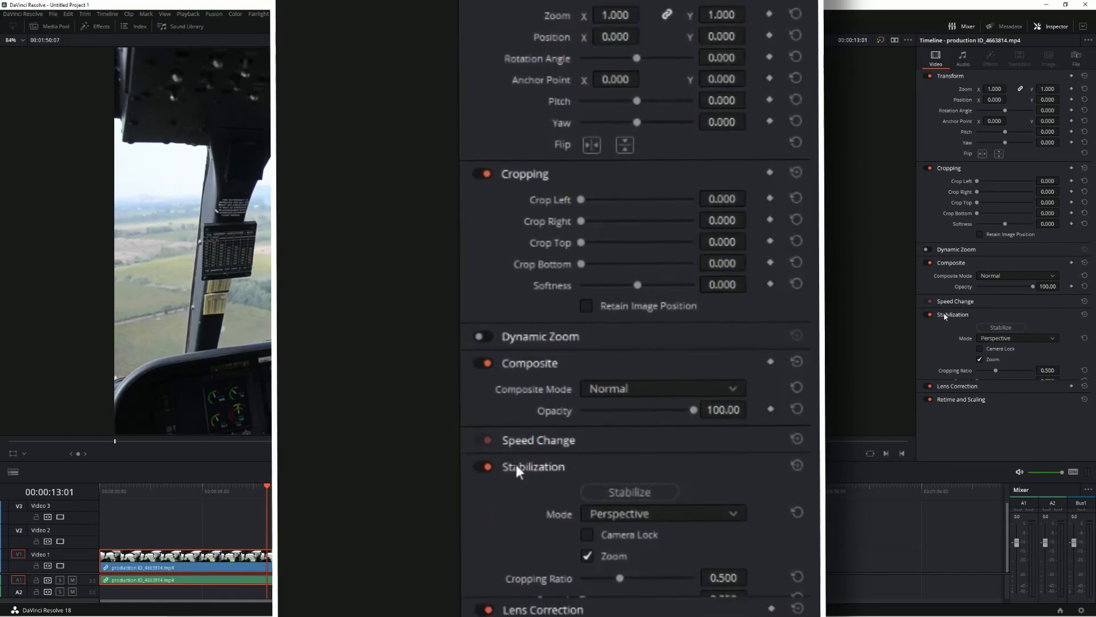
left_click(945, 314)
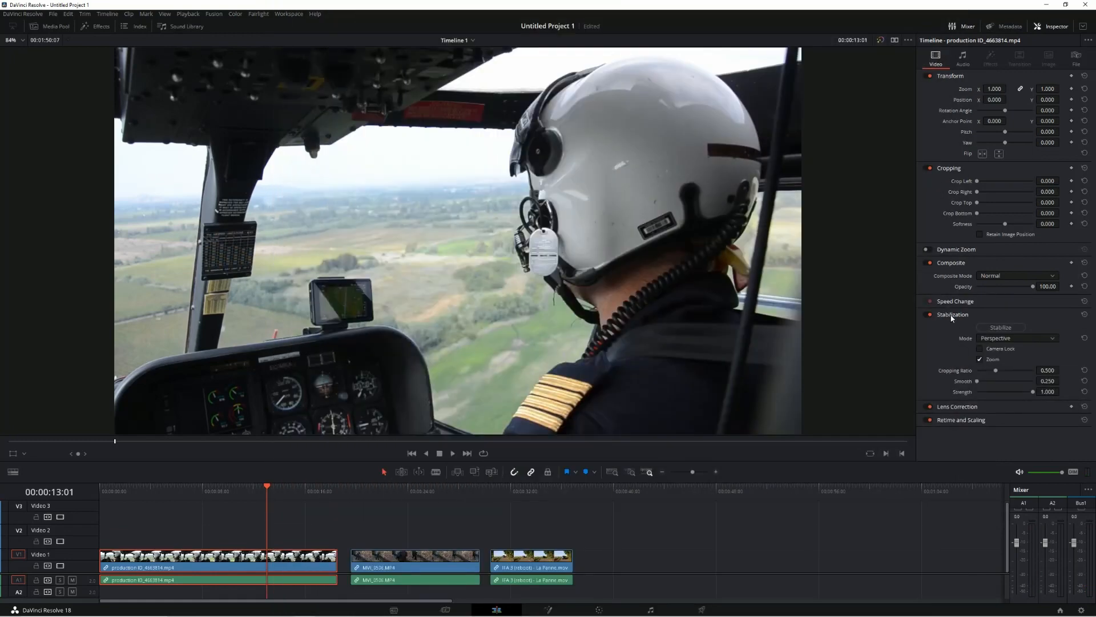
left_click(1000, 328)
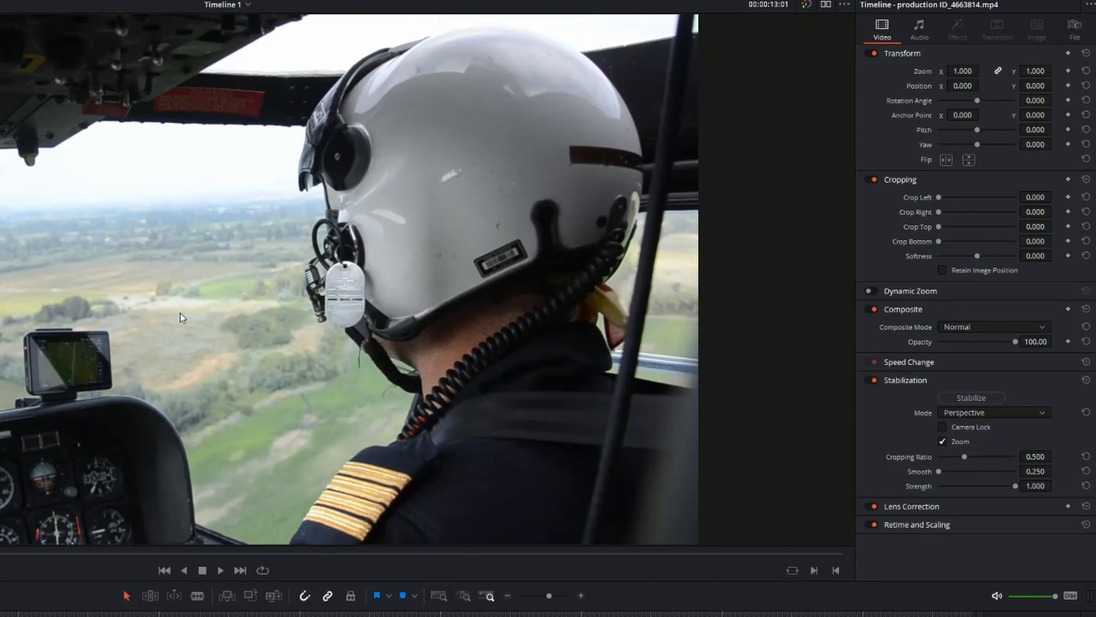
left_click(996, 413)
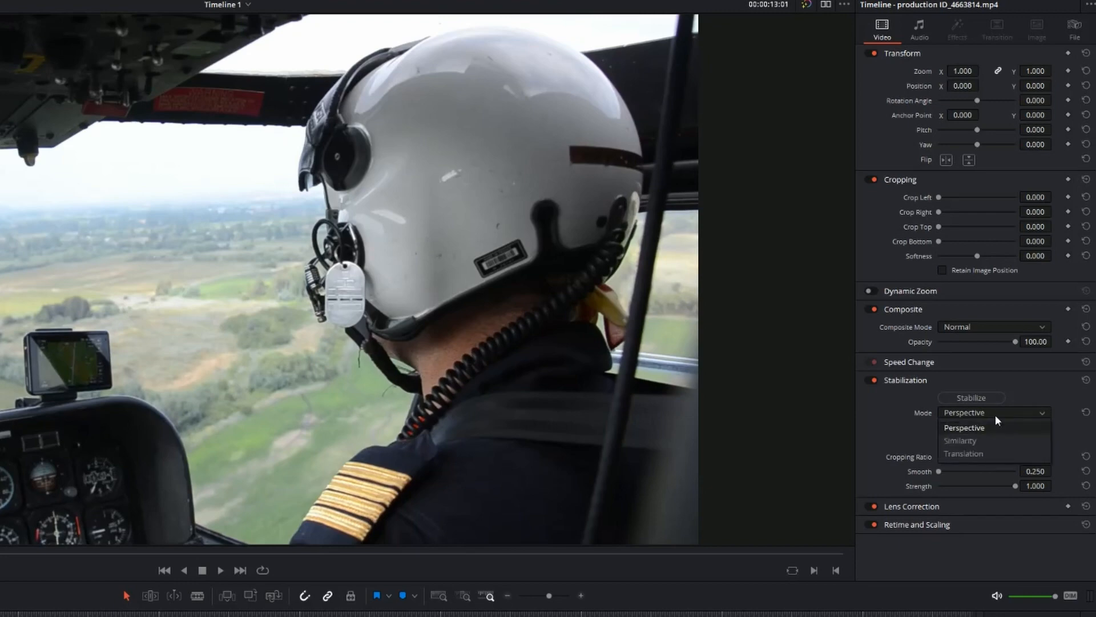
left_click(985, 454)
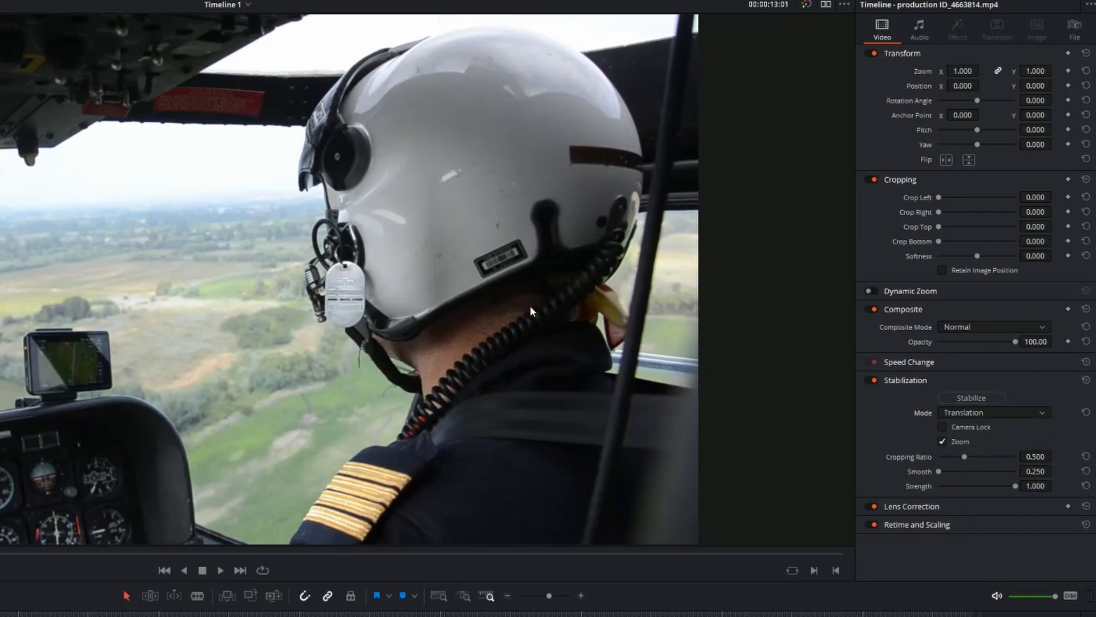
- Play the opening seconds of the helicopter clip to examine its camera movement
left_click(164, 569)
left_click(220, 570)
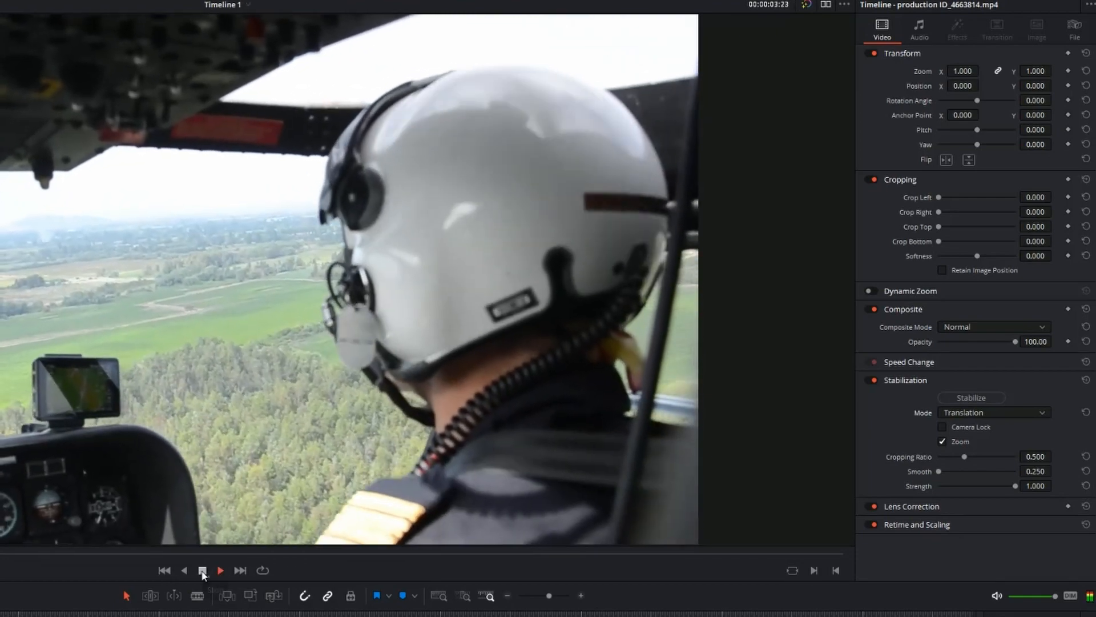
left_click(203, 571)
- Stabilize the helicopter clip in Translation mode with Camera Lock enabled
left_click(971, 413)
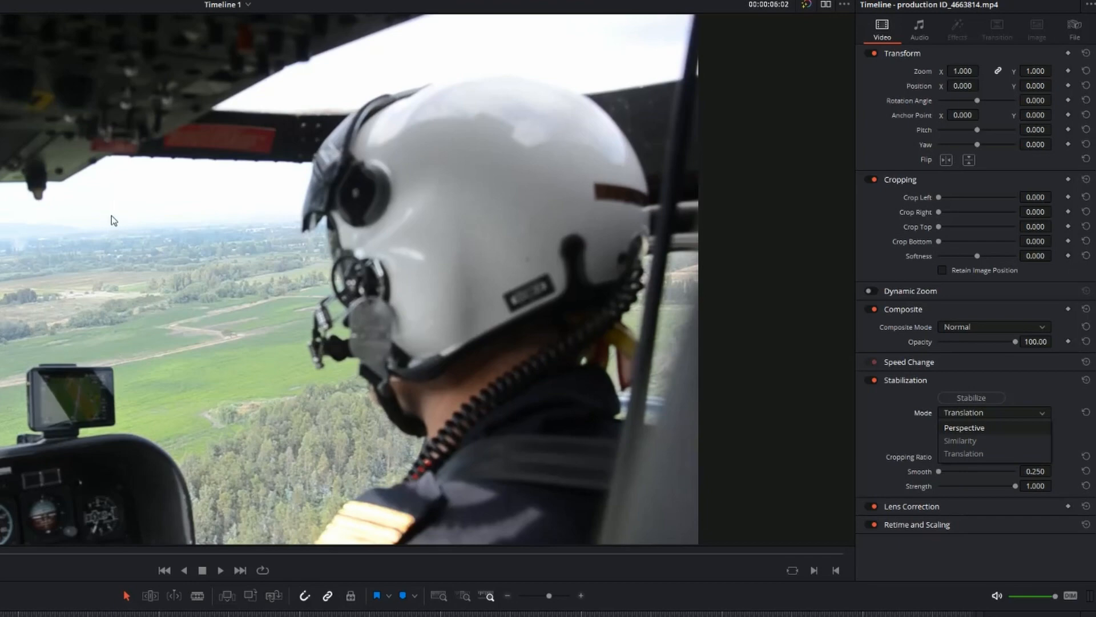
left_click(969, 442)
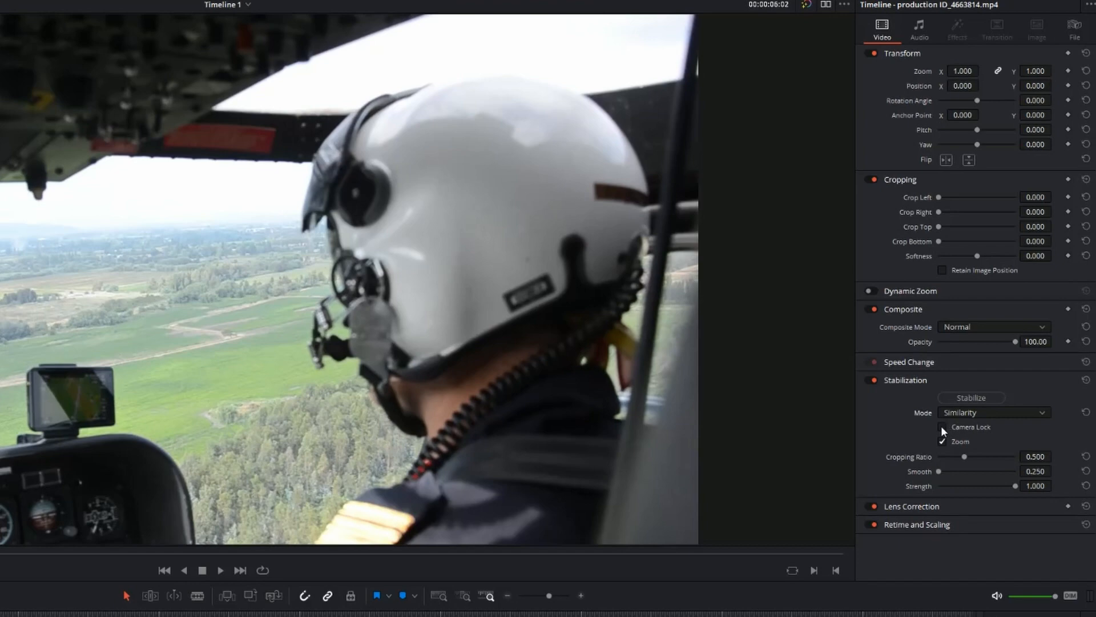
left_click(965, 411)
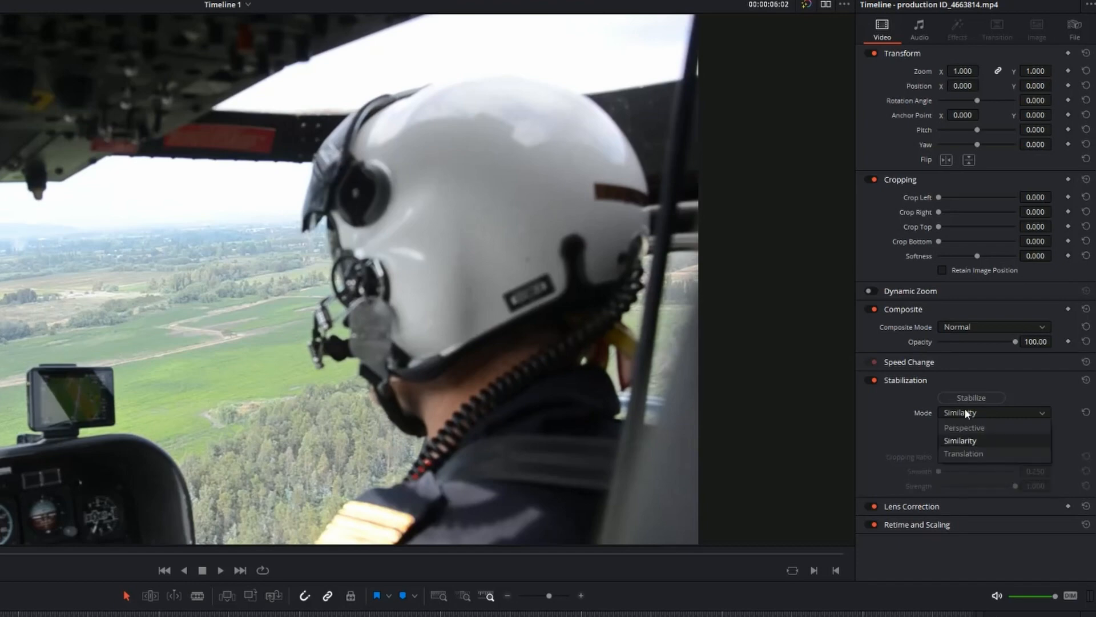
left_click(964, 454)
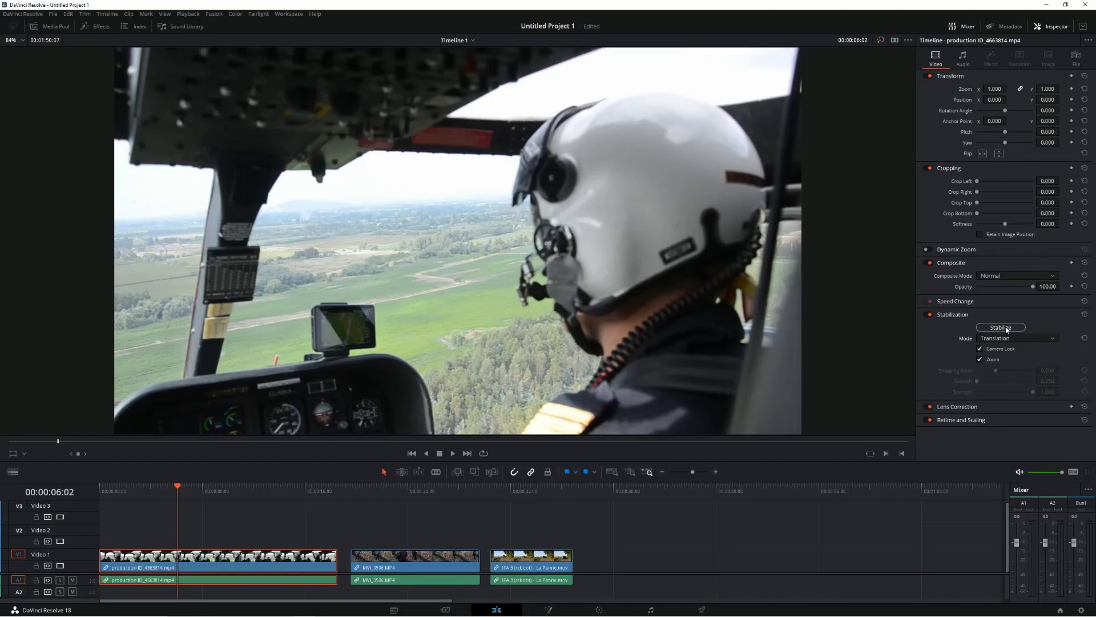
left_click(1007, 328)
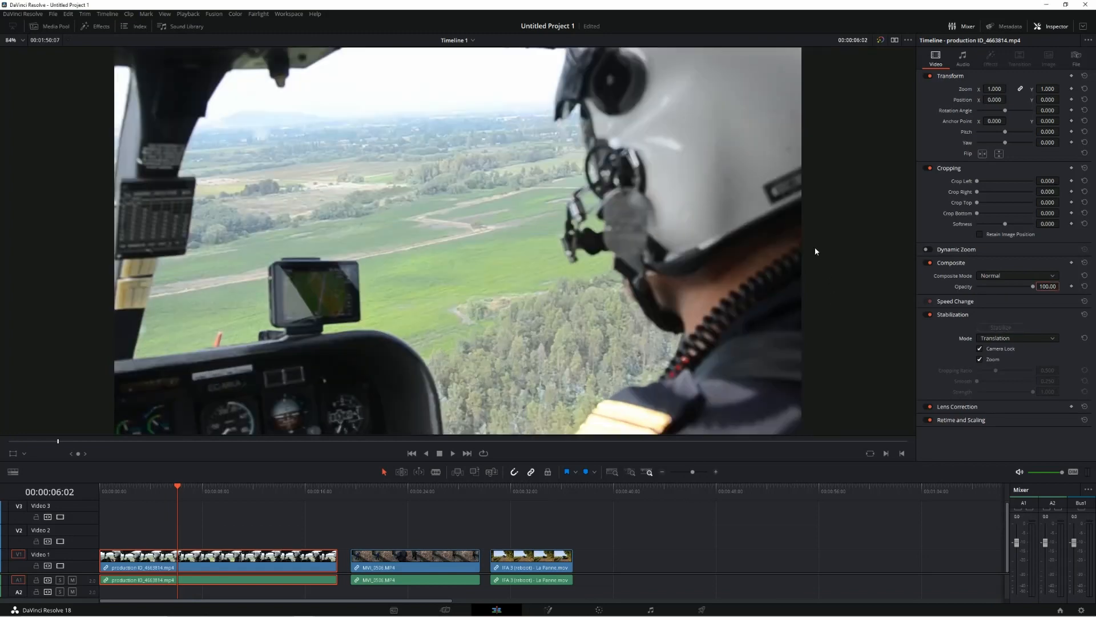
- Play the camera-locked helicopter clip from its start to judge the stabilization and the zoomed framing
left_click(103, 488)
left_click(452, 453)
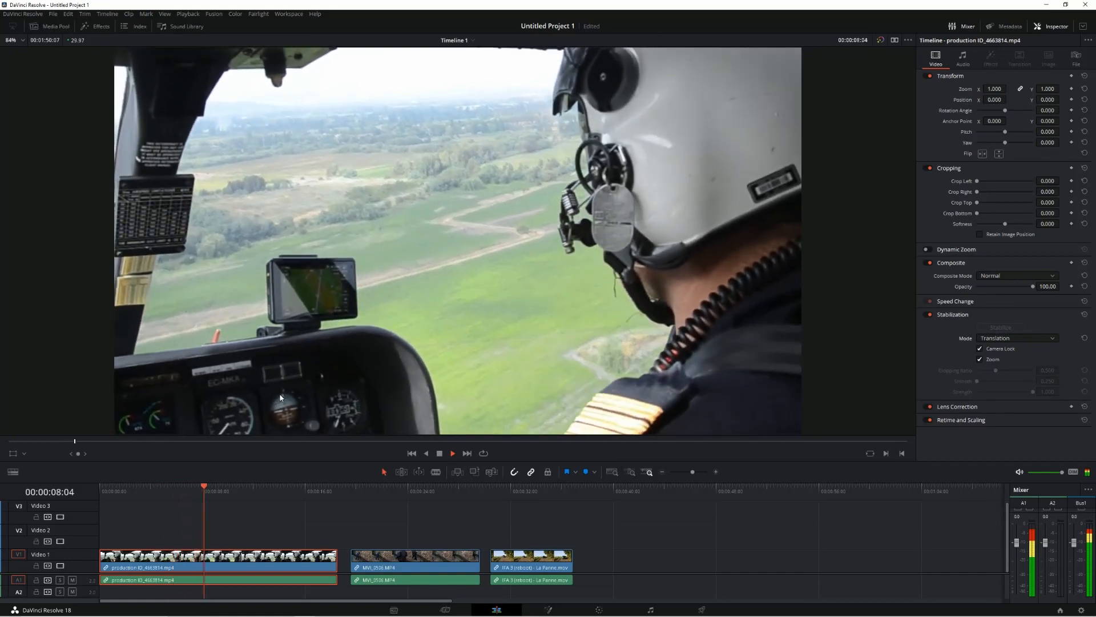
left_click(439, 454)
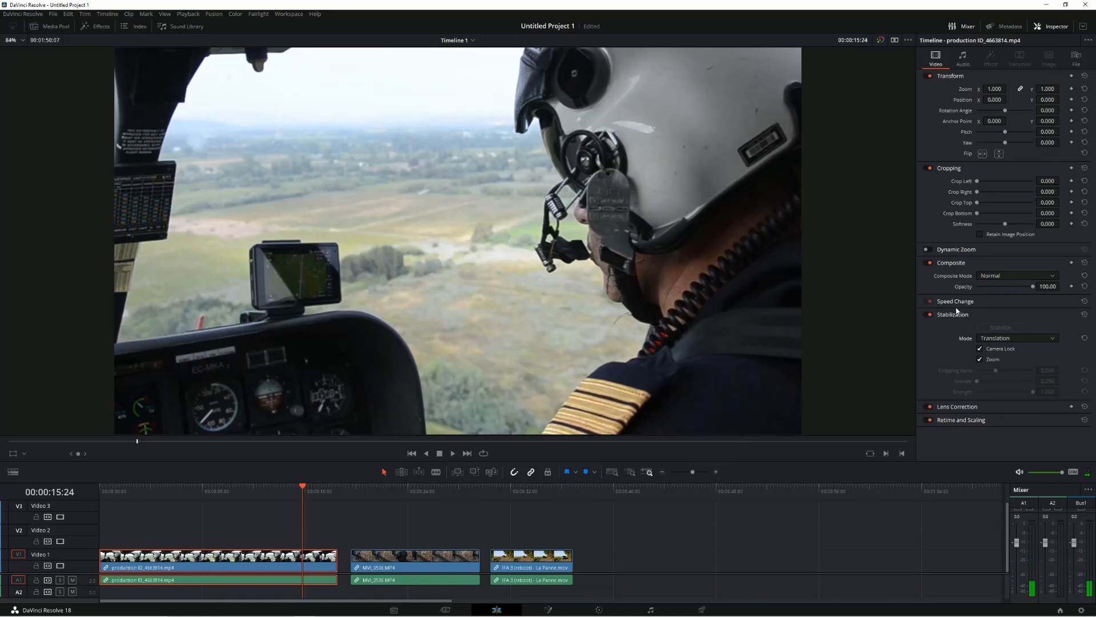
- Reset the helicopter clip's stabilization settings and stabilize it in Perspective mode without Camera Lock
left_click(981, 349)
left_click(1084, 314)
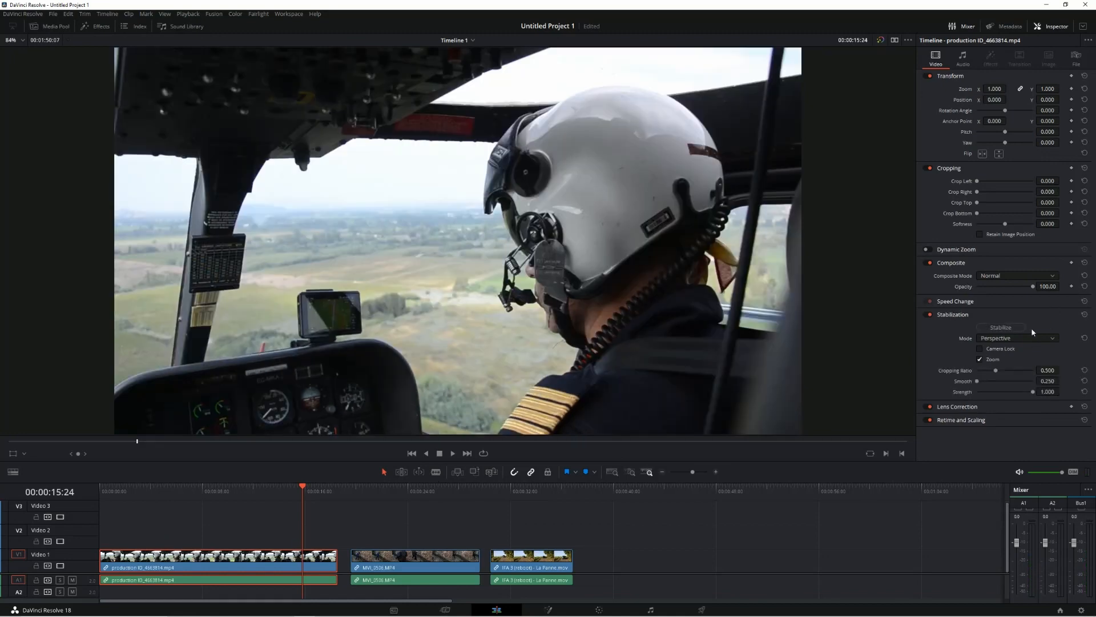
left_click(1011, 340)
left_click(1008, 342)
left_click(1008, 328)
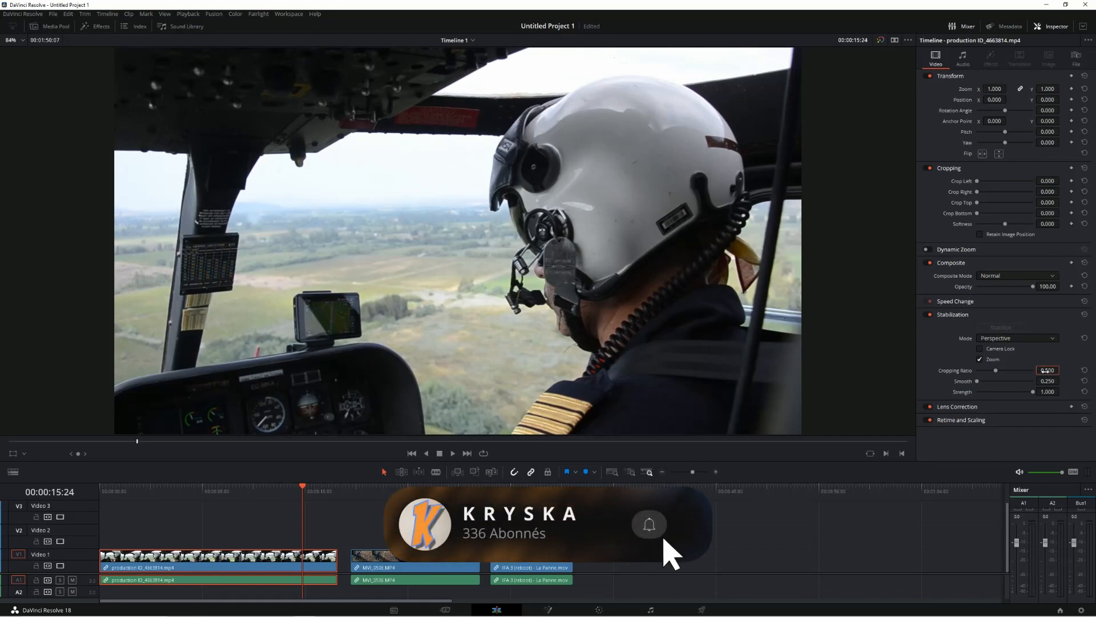
- Play the clip from its start to judge the Perspective stabilization
left_click(412, 453)
left_click(453, 453)
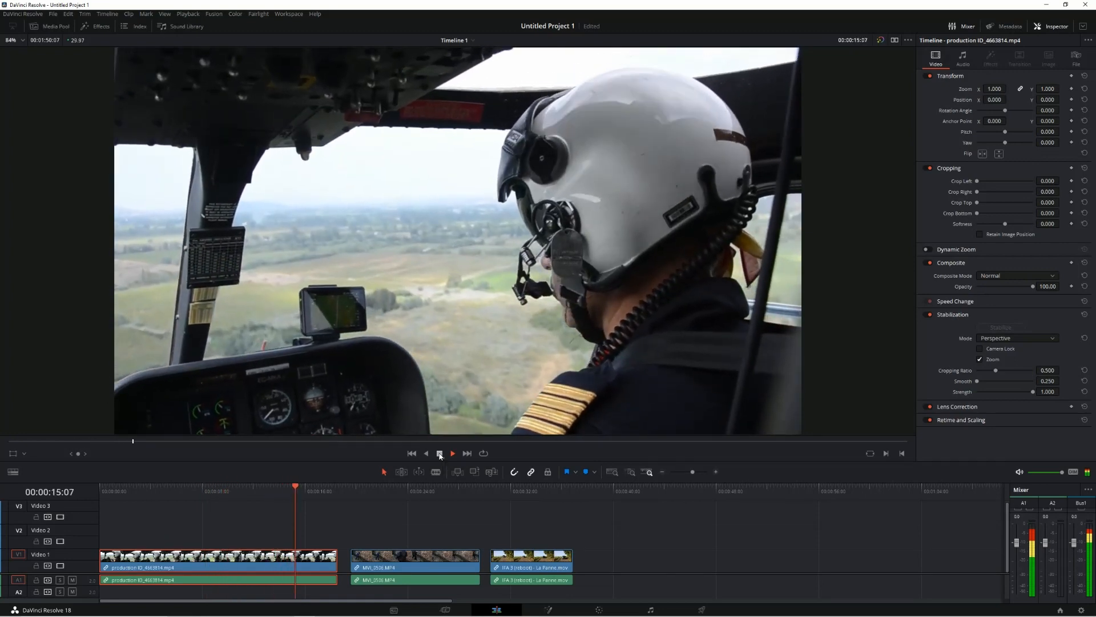
left_click(439, 453)
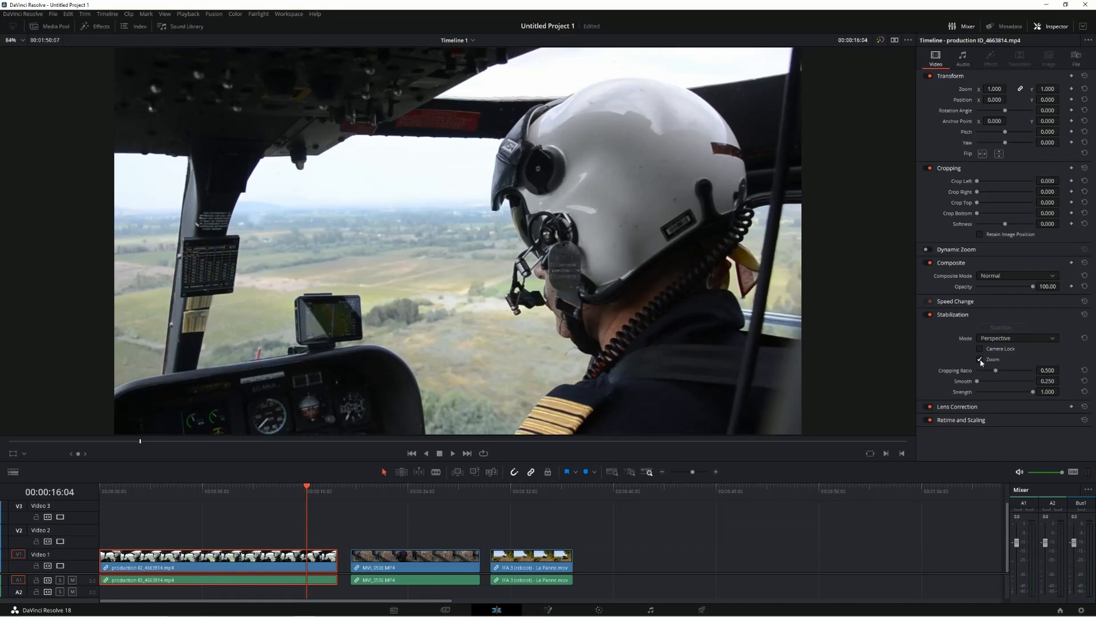
- Reset the stabilization settings and stabilize the helicopter clip in Translation mode with Zoom disabled
left_click(1084, 314)
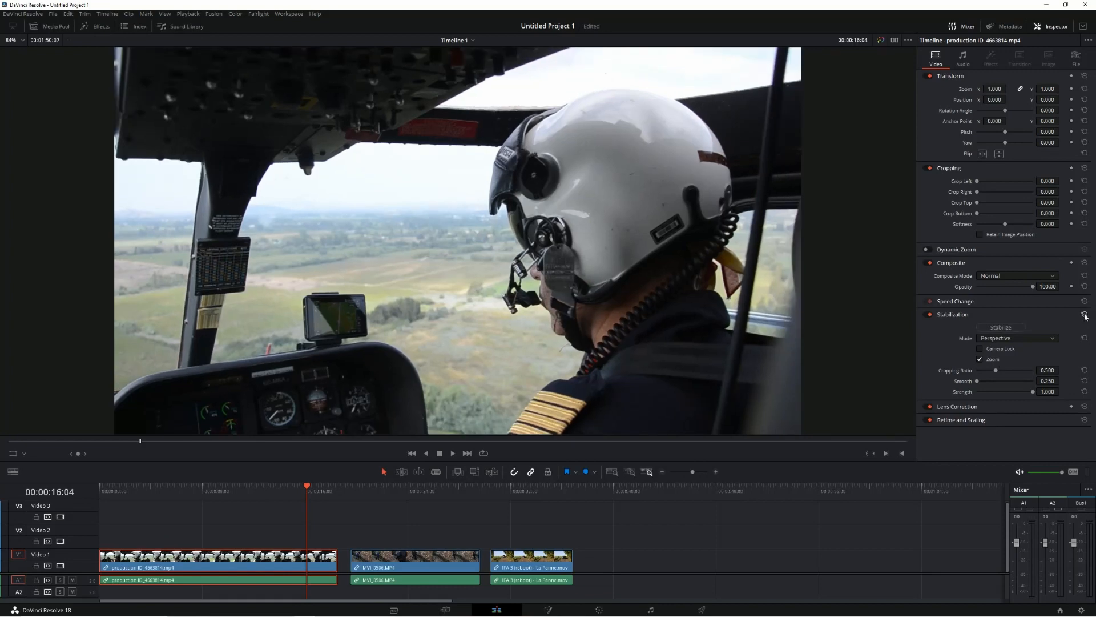
left_click(980, 360)
left_click(1035, 338)
left_click(996, 358)
left_click(1000, 327)
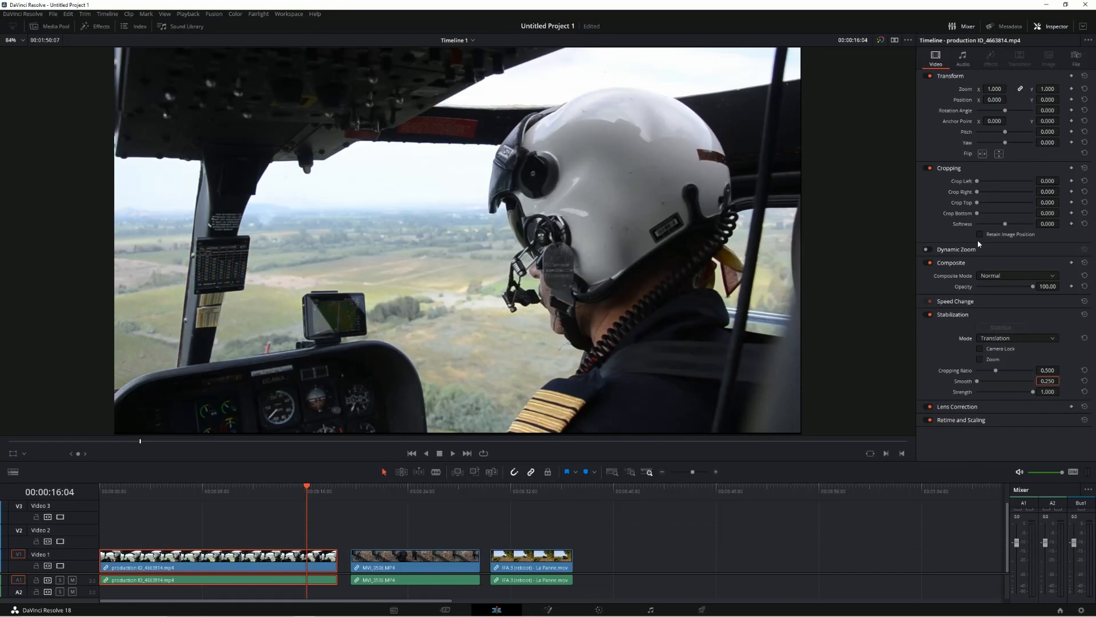
- Play the clip from its start to examine the frame edges without stabilization zoom
left_click(101, 490)
right_click(461, 442)
left_click(452, 453)
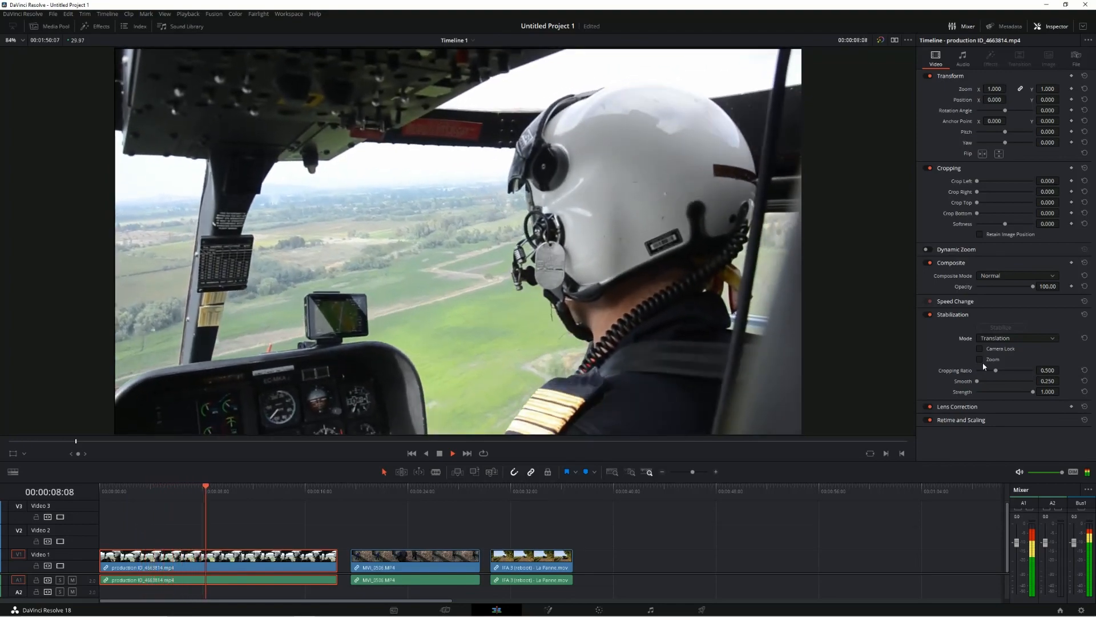
- Stabilize the helicopter clip in Perspective mode with Zoom enabled, a cropping ratio of 0.250 and smooth at 1.000
left_click(980, 360)
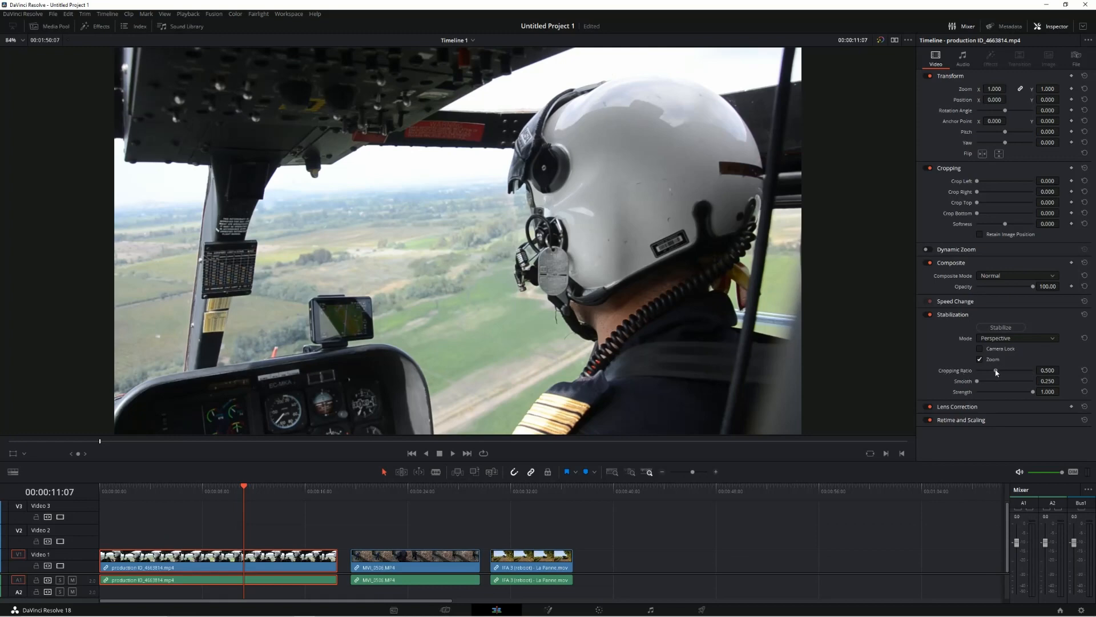
left_click_drag(996, 372, 968, 372)
left_click_drag(978, 372, 1034, 371)
left_click_drag(1034, 372, 996, 373)
mouse_move(979, 383)
left_mouse_down()
mouse_move(1040, 388)
mouse_move(974, 371)
left_mouse_up()
left_click(980, 358)
left_click(1006, 328)
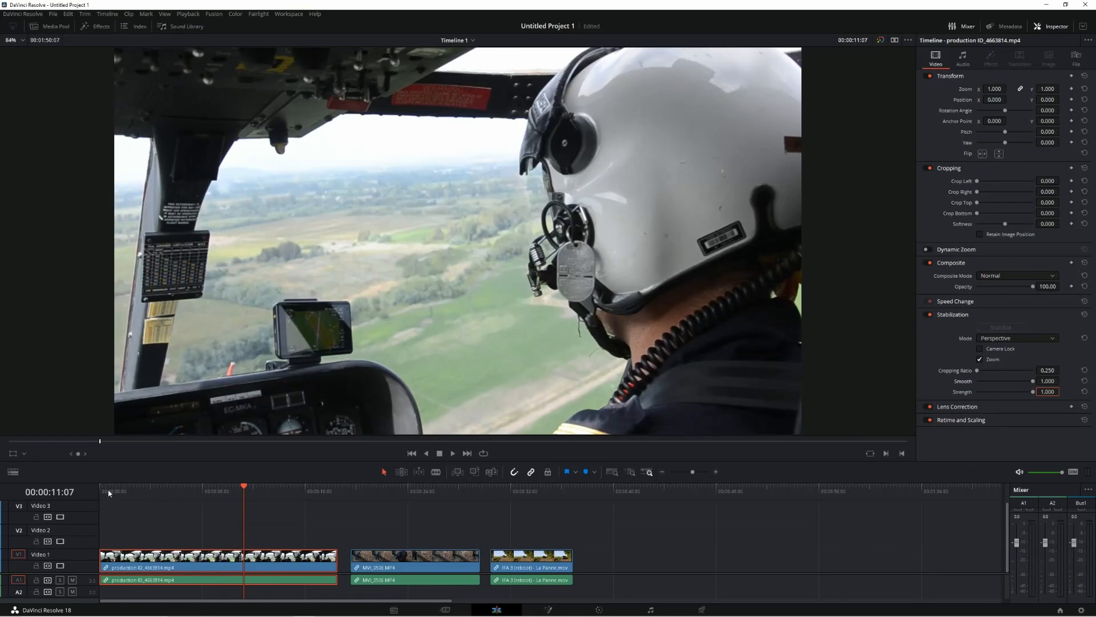
- Preview the stabilized clip from its start and return the cropping ratio to 0.500 and smooth to 0.250
key("Home")
left_click(453, 454)
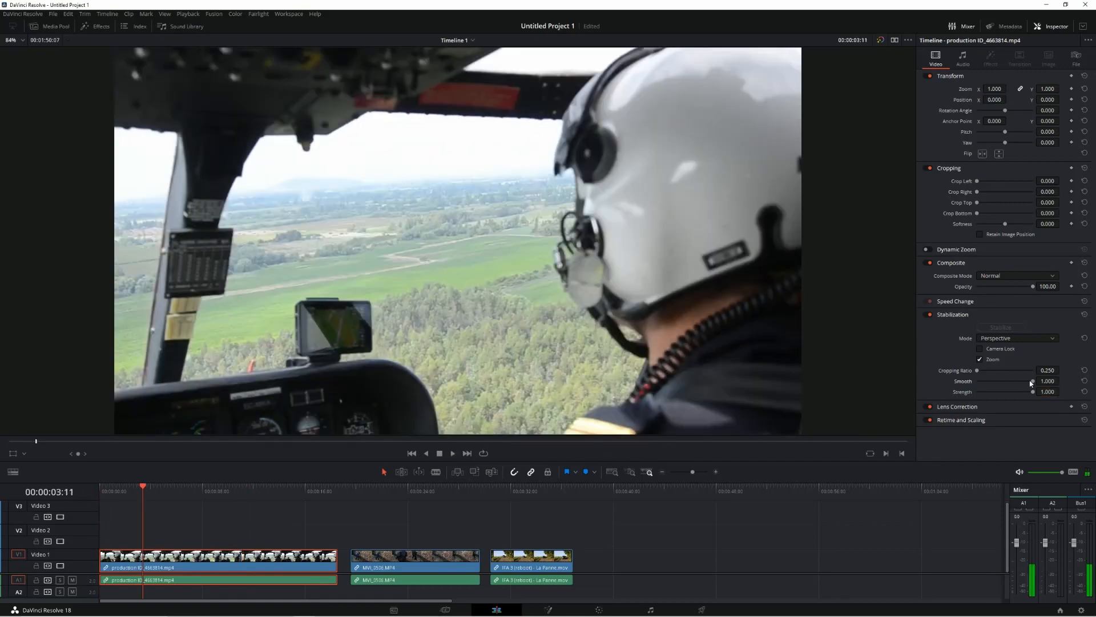
left_click_drag(1033, 381, 964, 379)
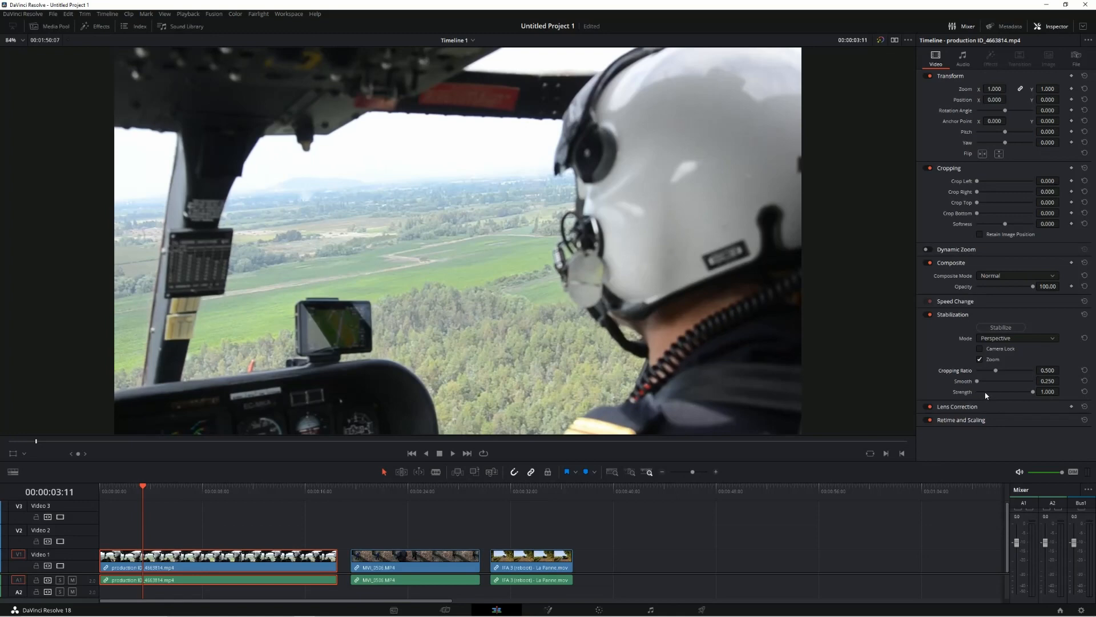
mouse_move(1033, 392)
left_mouse_down()
mouse_move(989, 394)
mouse_move(1047, 392)
left_mouse_up()
- Go to the start of the clip MVI_0506.MP4 and open the tracker's Stabilizer for it on the Color page
left_click(355, 488)
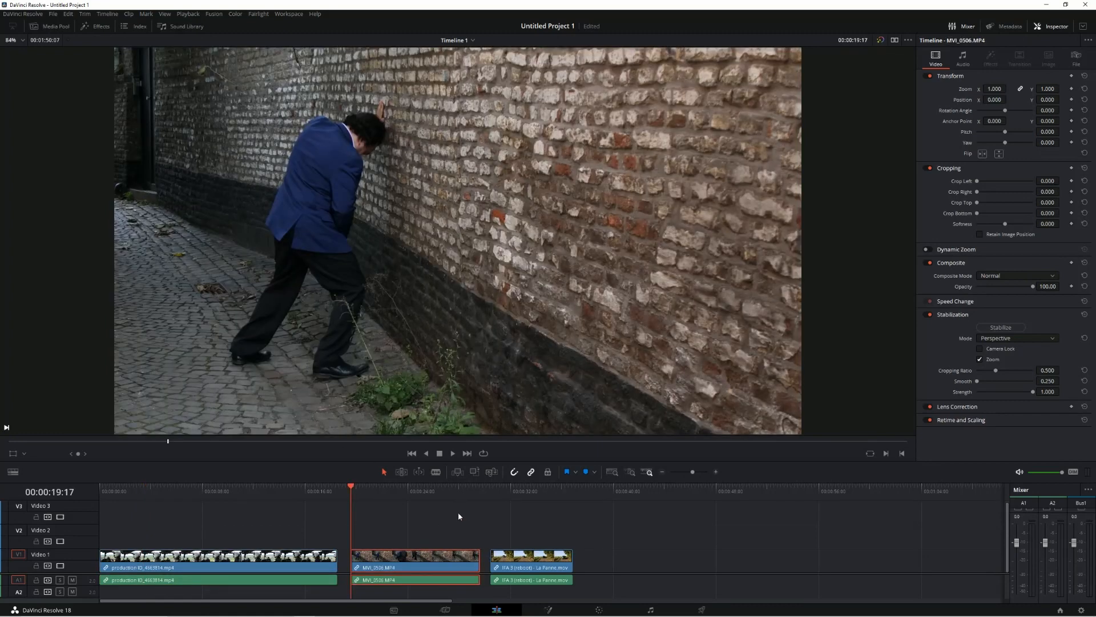
left_click(601, 610)
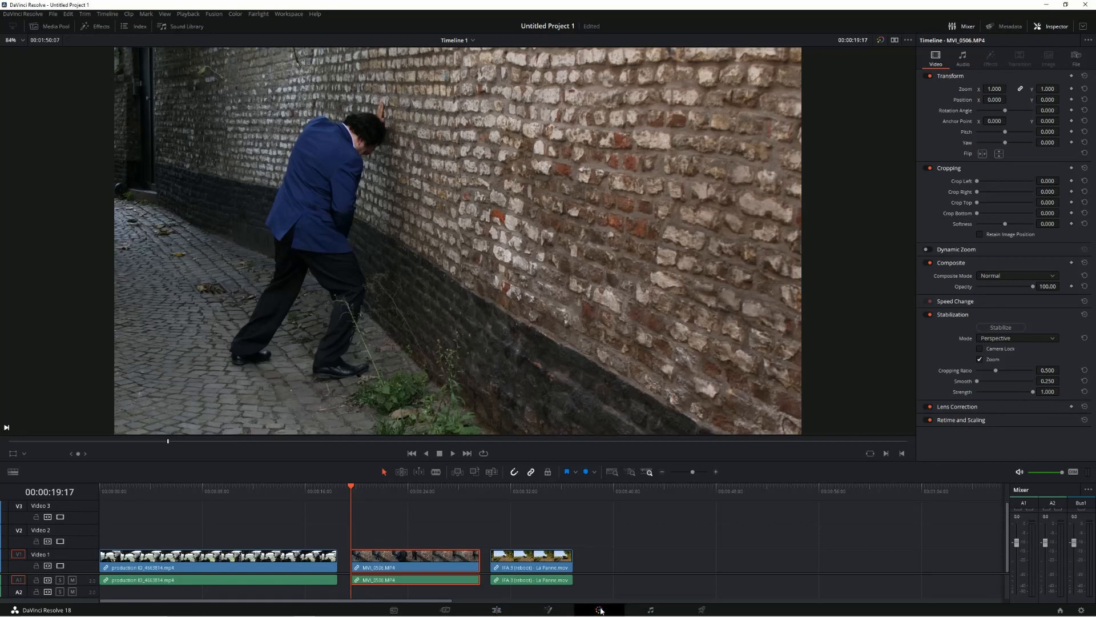
left_click(467, 411)
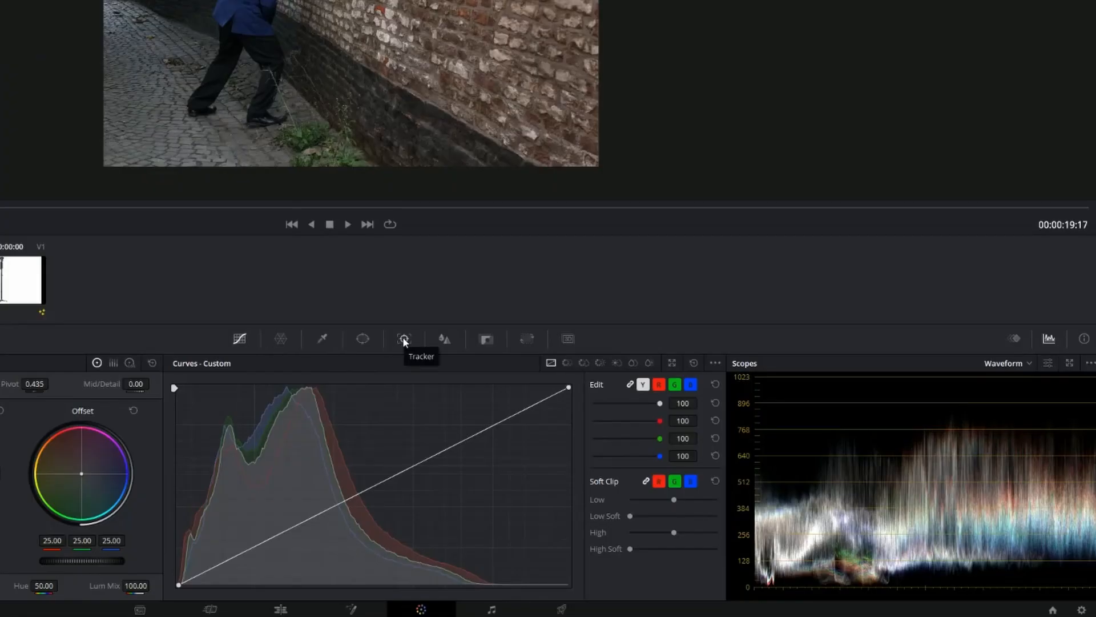
left_click(404, 340)
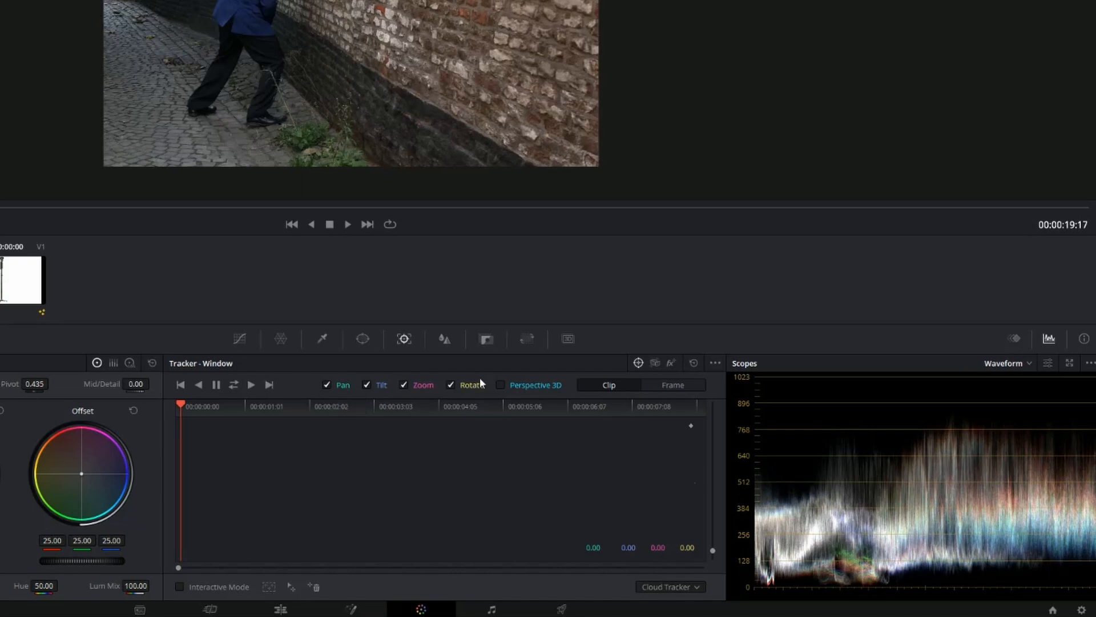
left_click(655, 363)
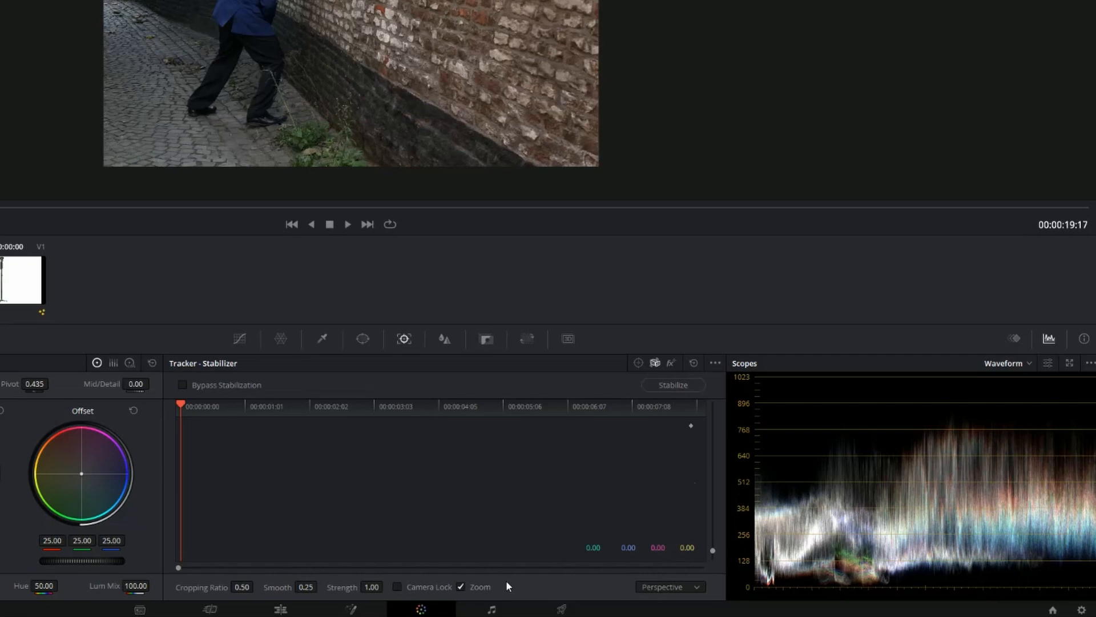
- Preview the brick-wall clip and set its stabilizer mode to Translation
left_click(348, 224)
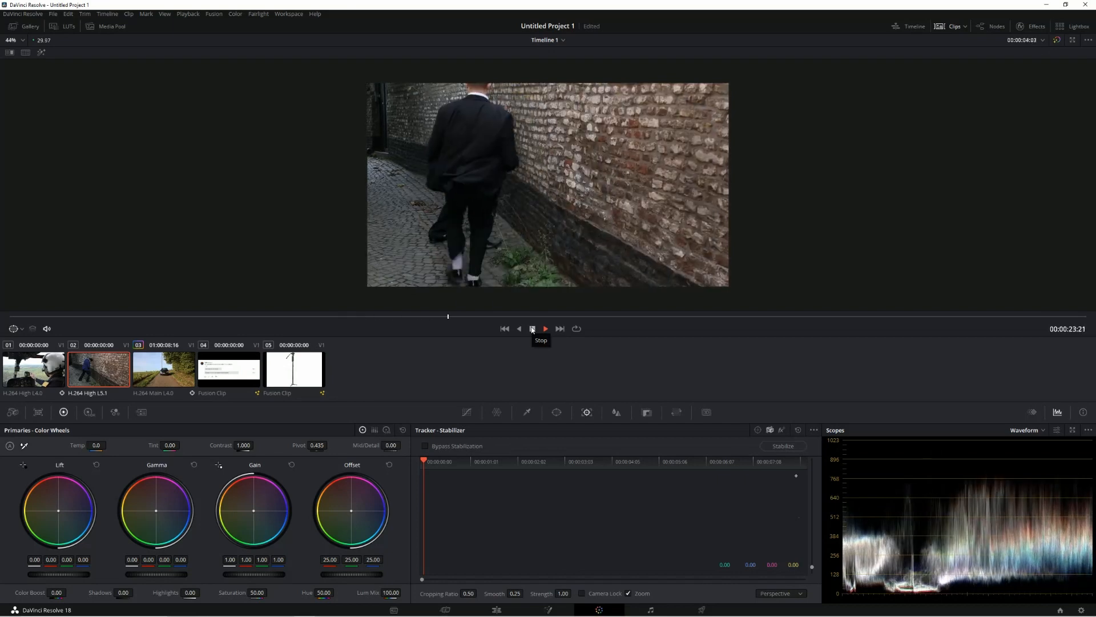
left_click(532, 329)
left_click(780, 593)
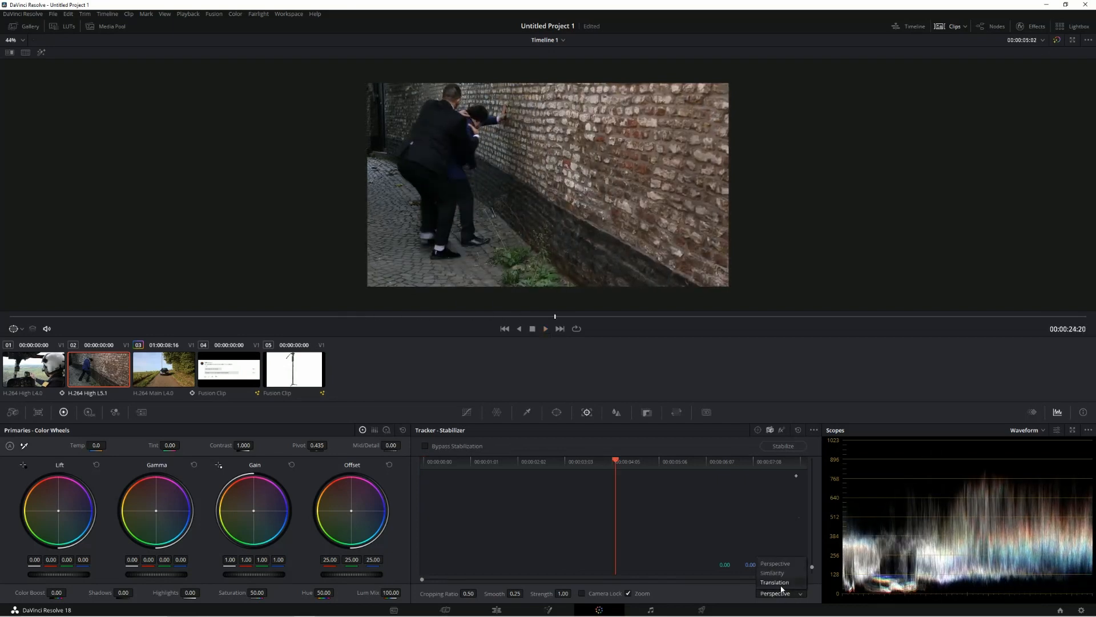
left_click(780, 582)
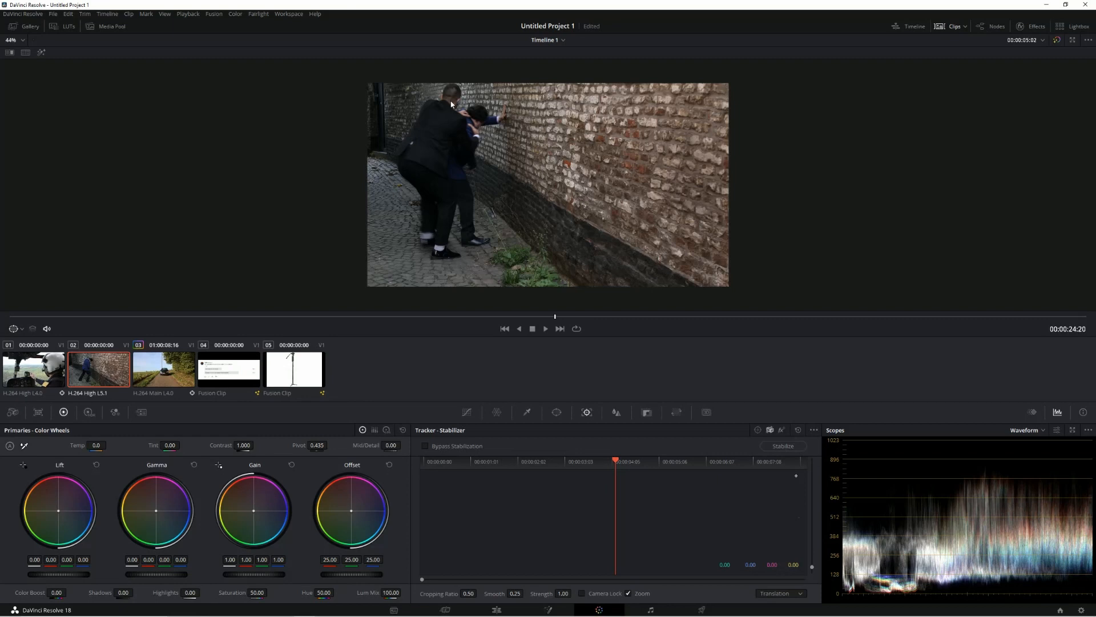
- Enable Camera Lock for the brick-wall clip and stabilize it in Translation mode with Zoom on
left_click(582, 594)
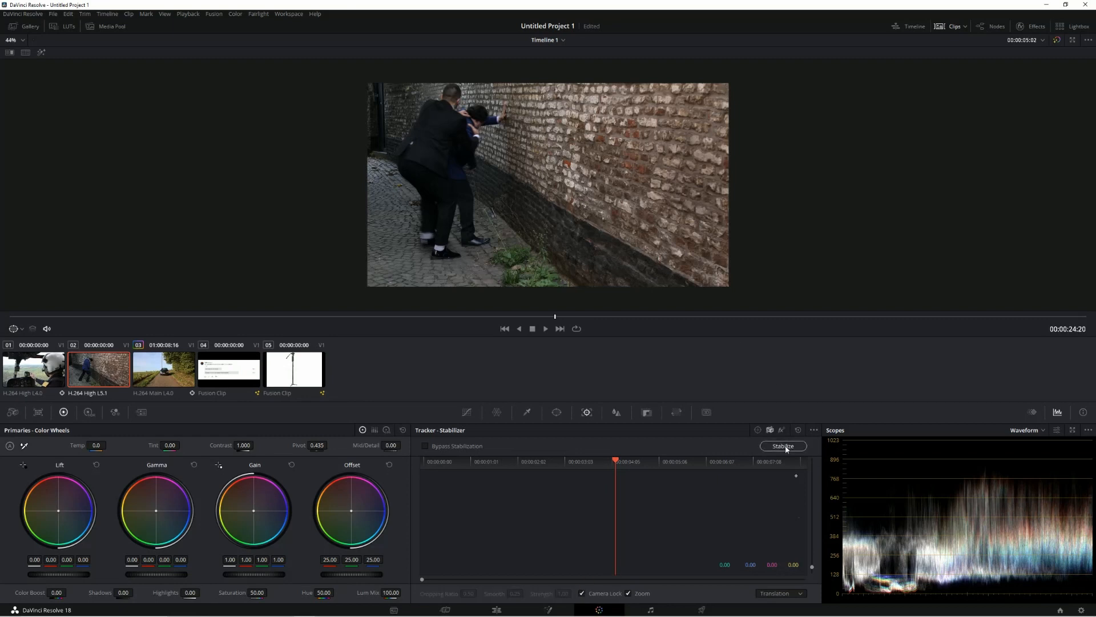
left_click(787, 446)
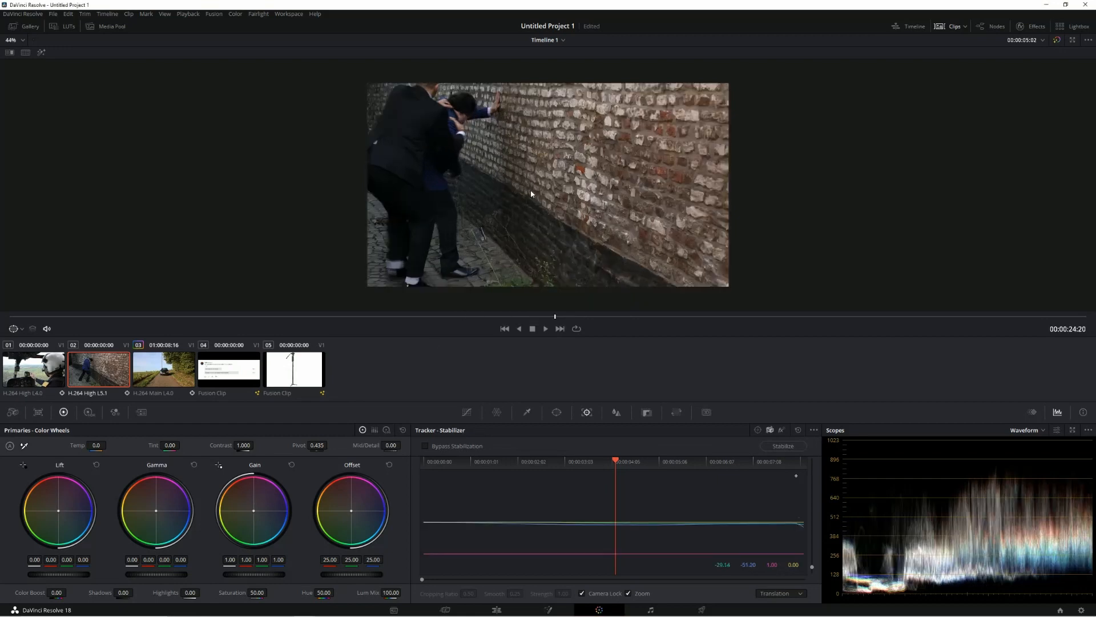
- Return to the Edit page and play the camera-locked brick-wall clip from its start to check the stabilization
left_click(497, 610)
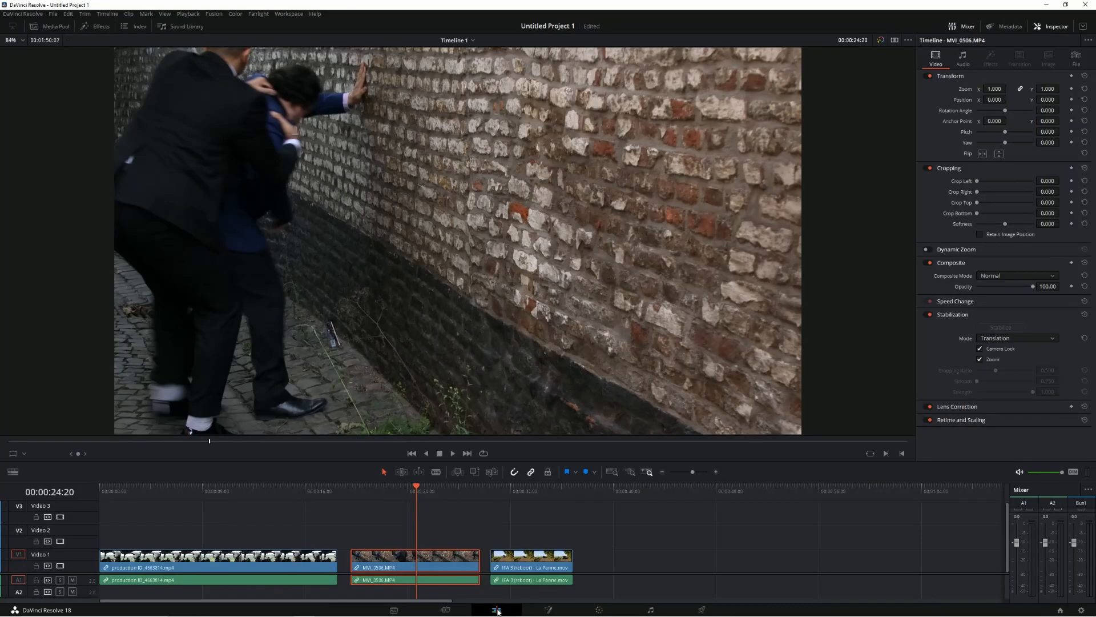
key("Up")
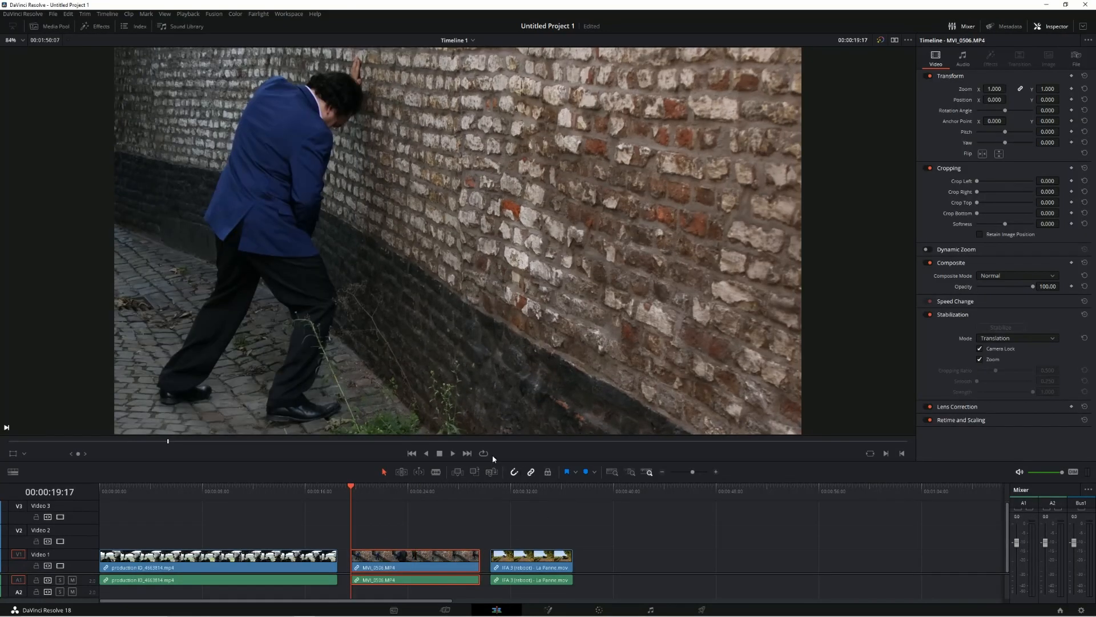
left_click(453, 453)
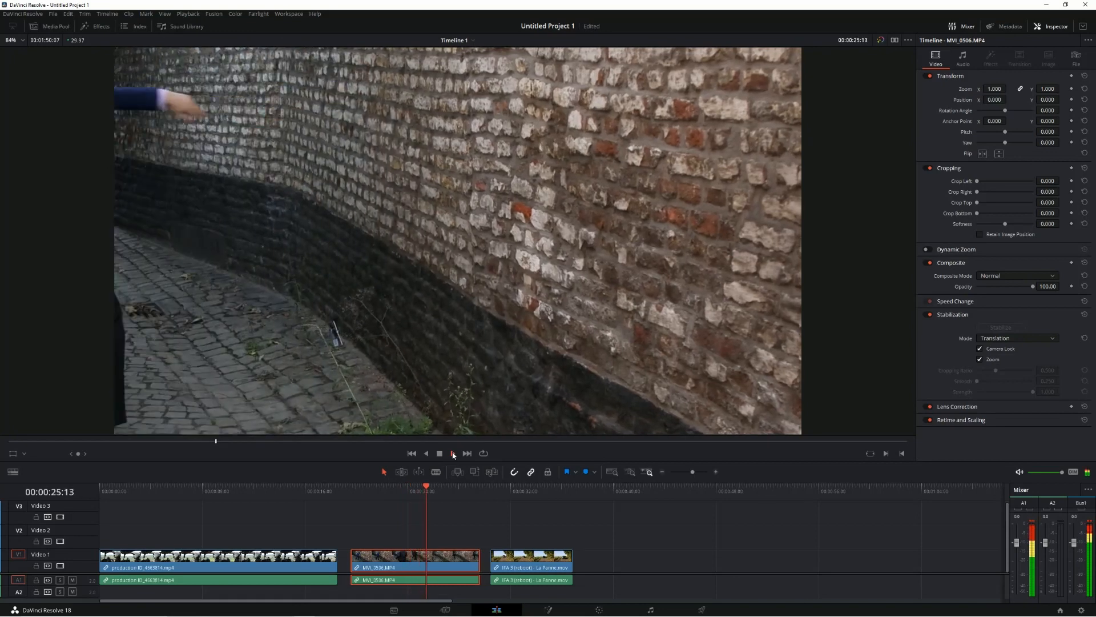
left_click(439, 453)
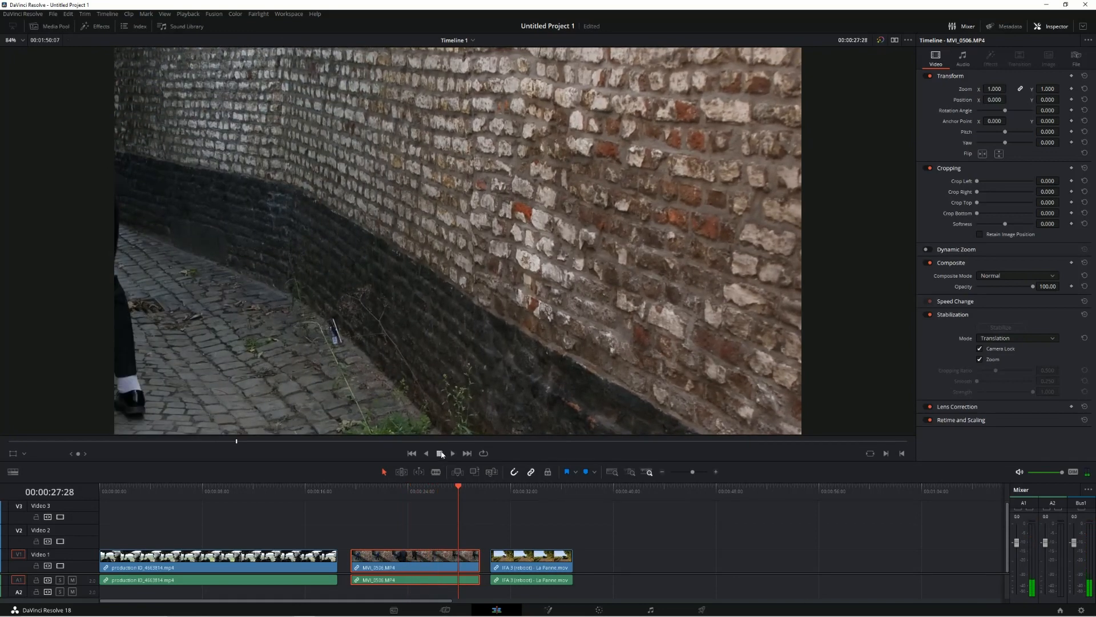